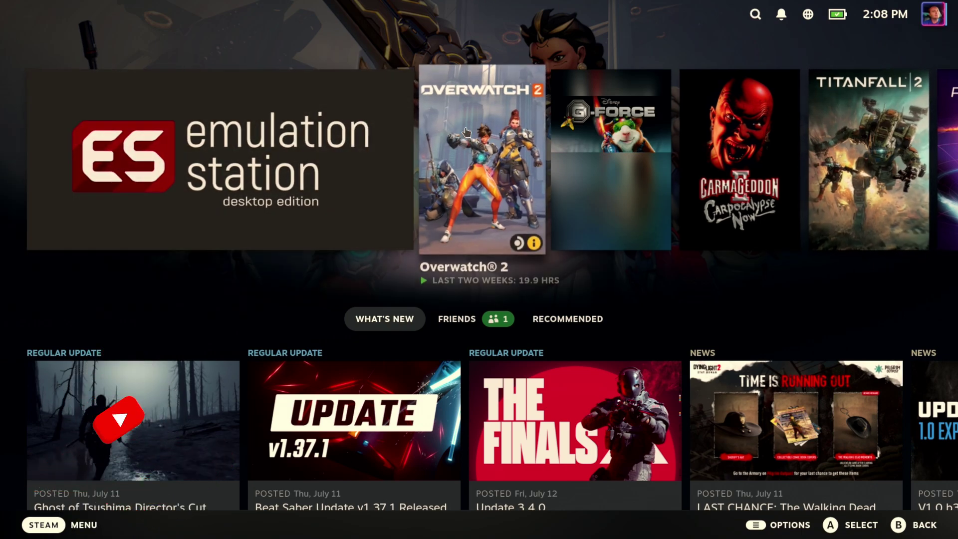
# - Open Overwatch 2's game page from its home tile and bring up its Controller Settings
pyautogui.click(467, 132)
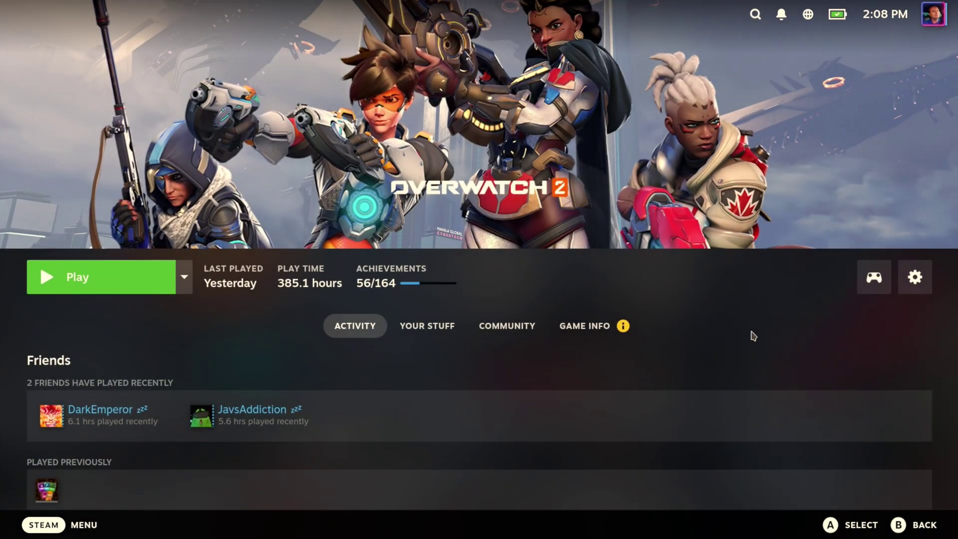
pyautogui.click(873, 277)
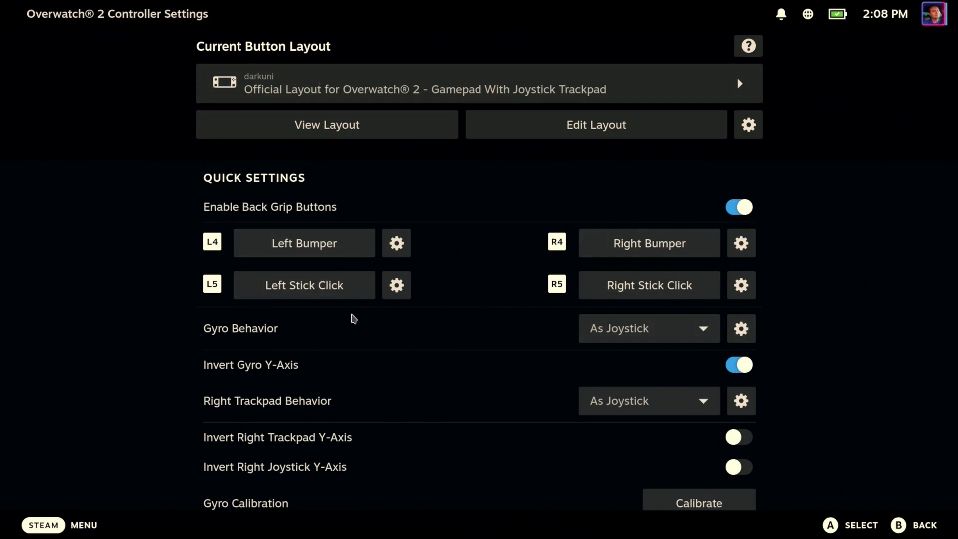
# - Review the Gyro As Joystick behaviour settings without changes, then return to the controller overview
pyautogui.click(740, 330)
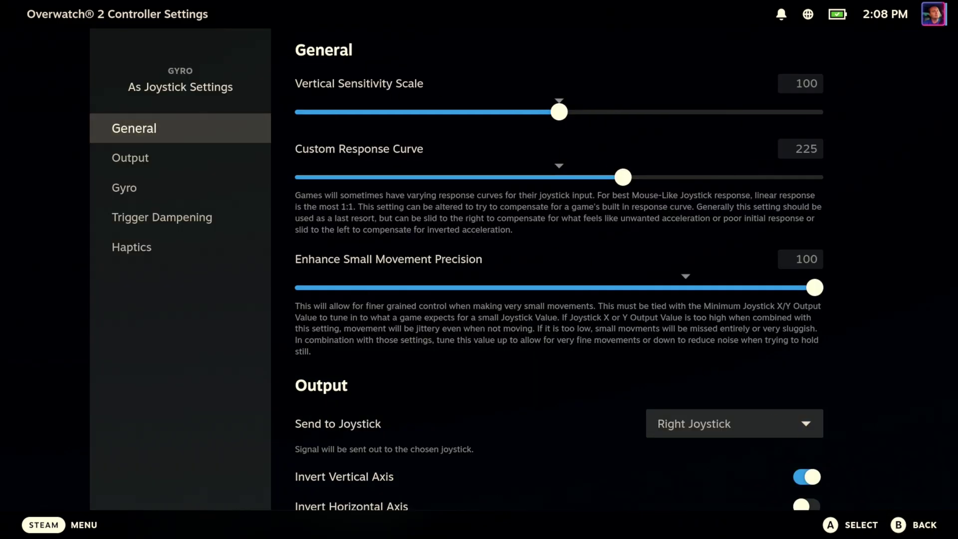
pyautogui.click(914, 525)
pyautogui.scroll(-1, 614, 270)
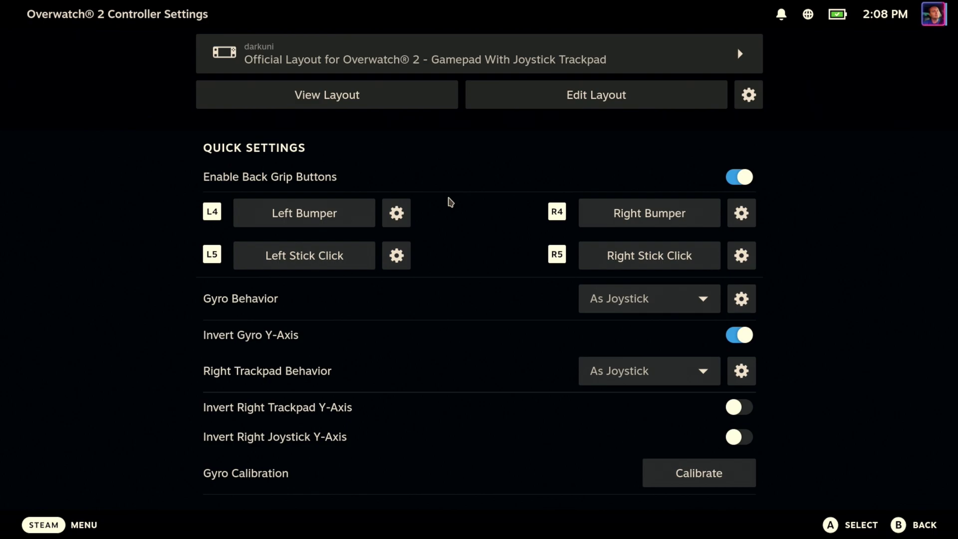
pyautogui.scroll(1, 450, 201)
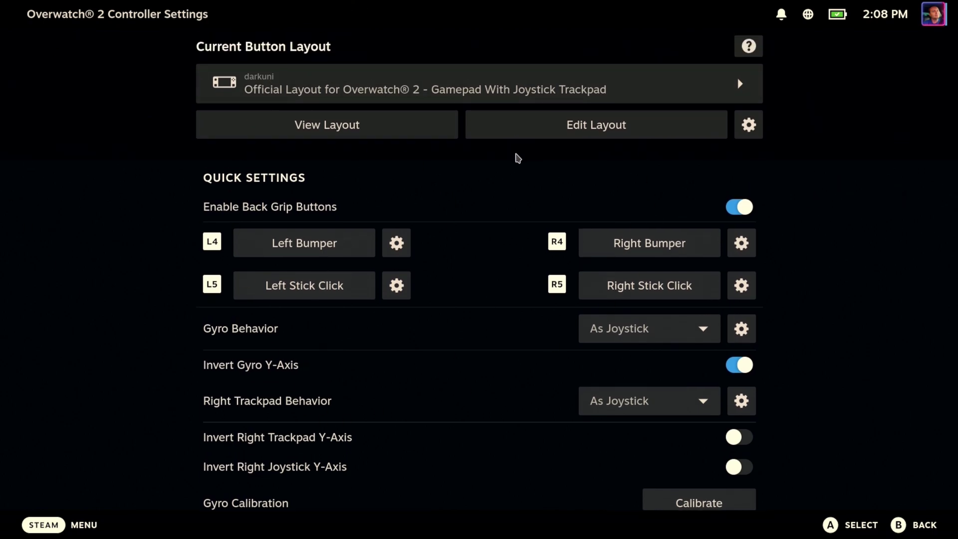
# - Share the current layout with the community and begin retitling it 'Overwatch 2 (Gyro + Rear Paddles + Invert Y)'
pyautogui.click(749, 125)
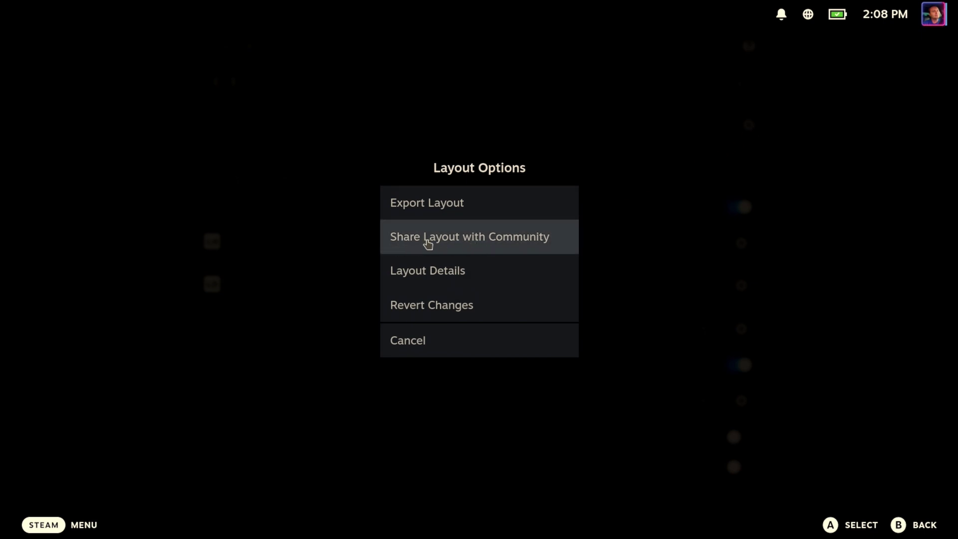
pyautogui.click(478, 238)
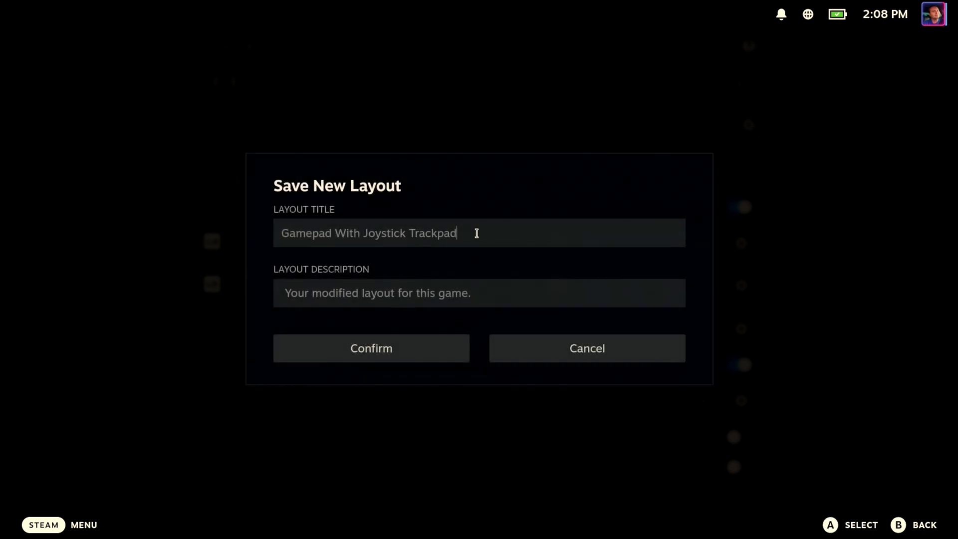
pyautogui.click(476, 233)
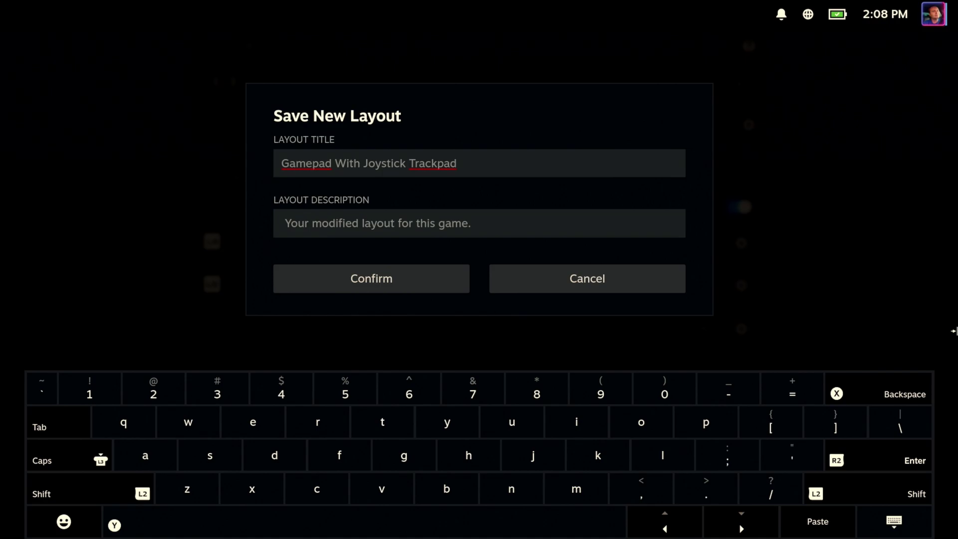
pyautogui.hotkey('ctrl', 'a')
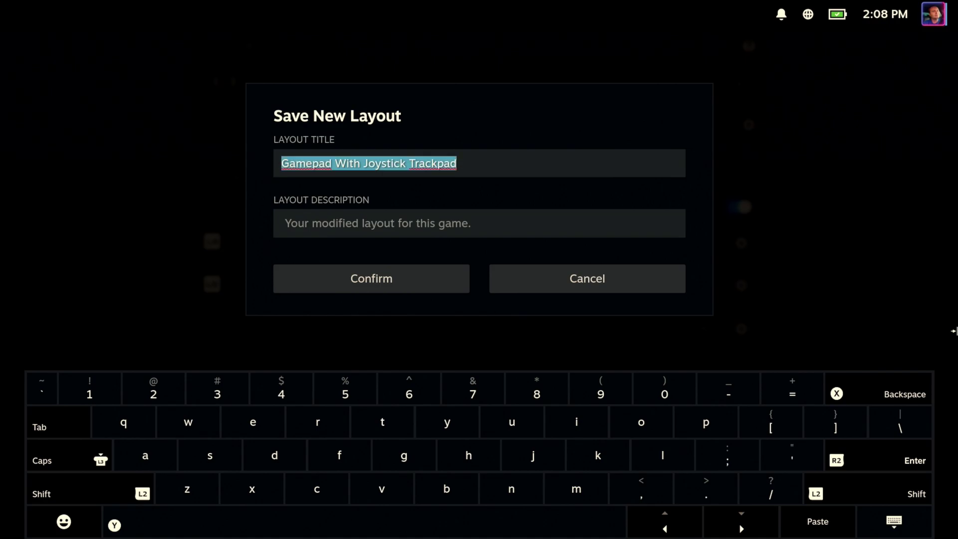
pyautogui.write('Overwatch')
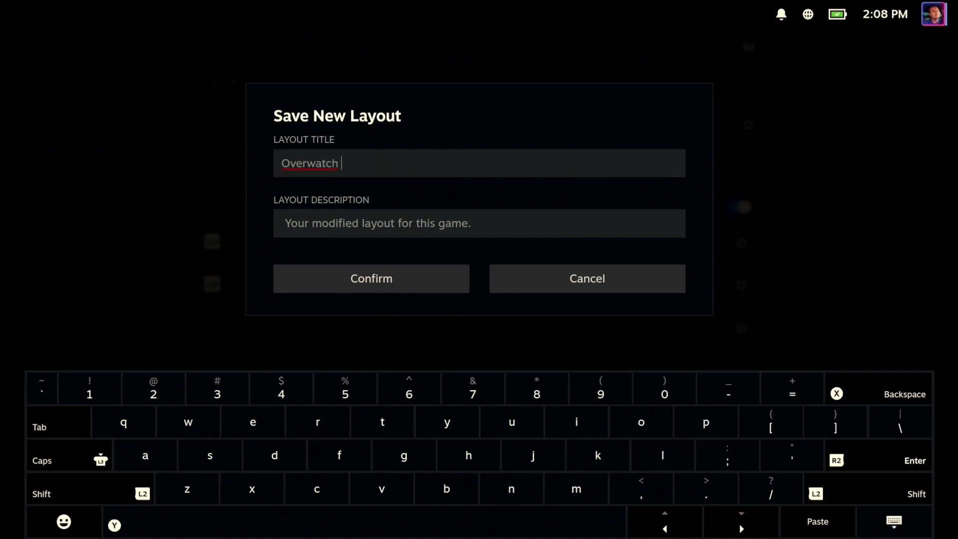
pyautogui.write('Gyro + Rear Paddles + Invert Y)')
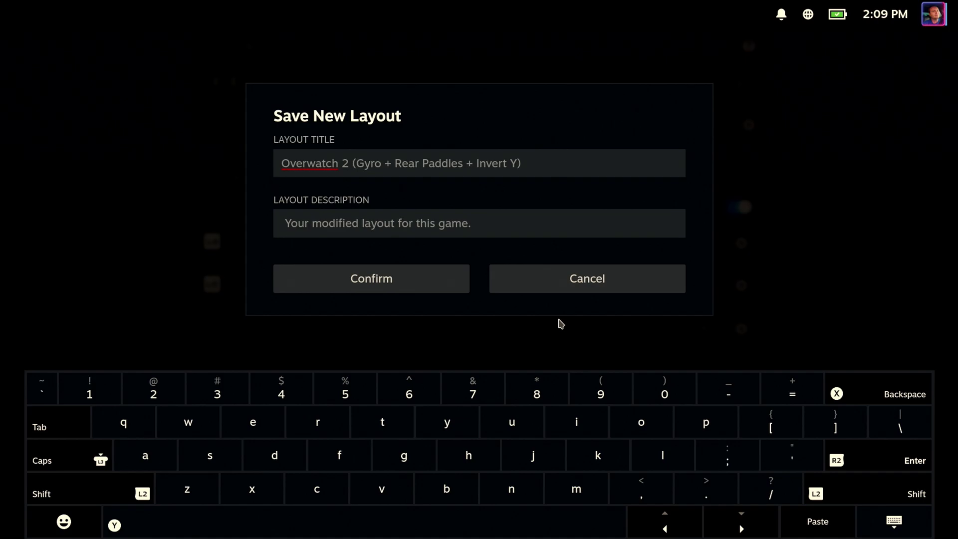
# - Describe the layout as 'Play with the gyro without control flickering!' and confirm the save
pyautogui.click(516, 218)
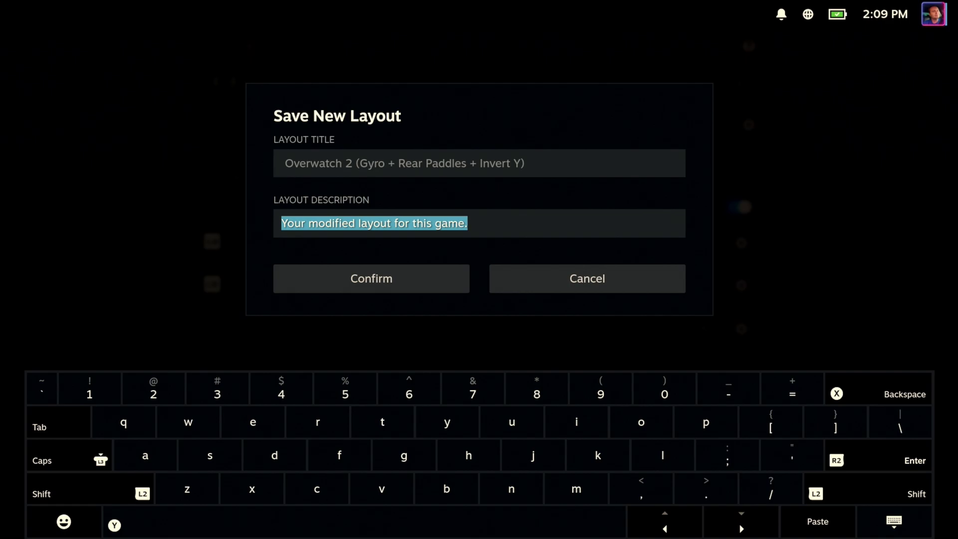
pyautogui.write('Play with the')
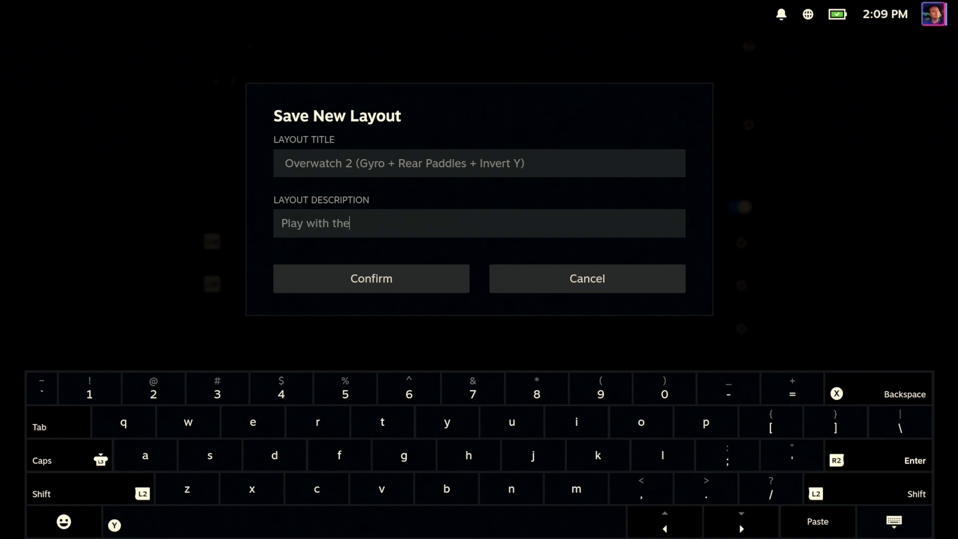
pyautogui.write(' gyro without control flickeri')
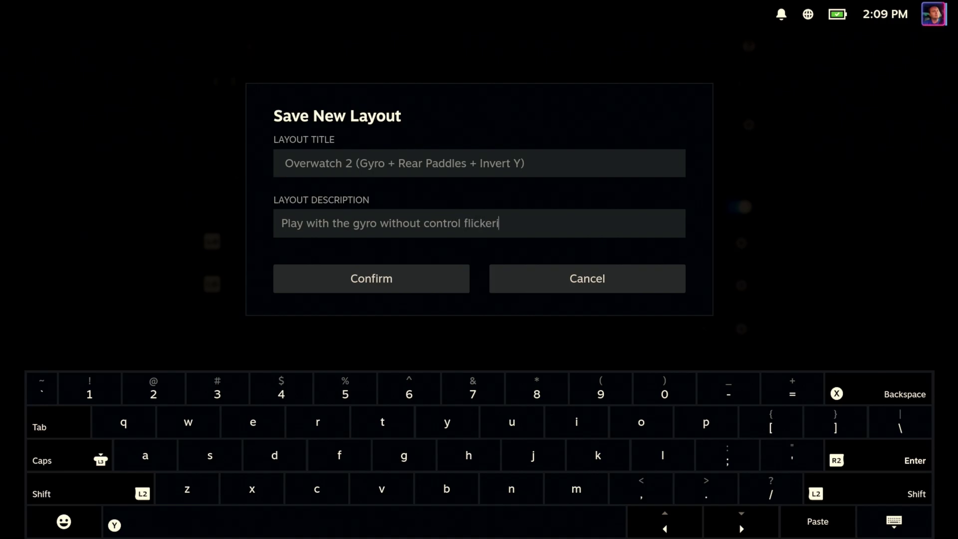
pyautogui.write('ng!')
pyautogui.click(399, 279)
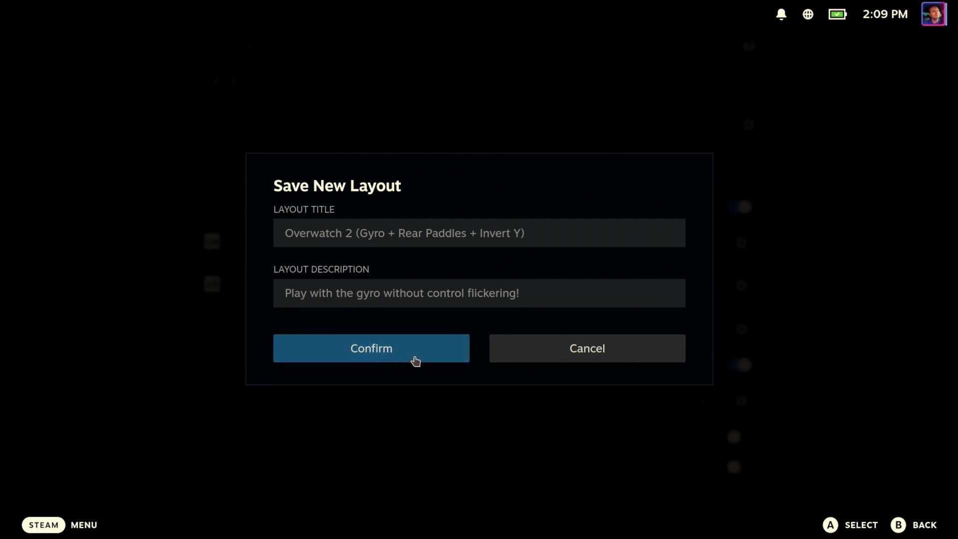
pyautogui.click(415, 361)
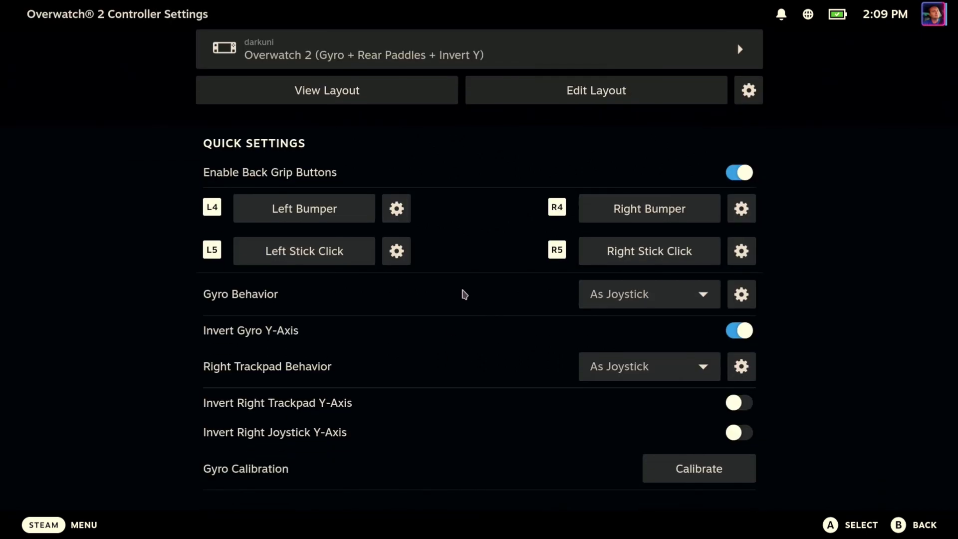
# - Copy the Overwatch 2 layout's controllerconfig link via Layout Details, then back out to Home
pyautogui.click(749, 89)
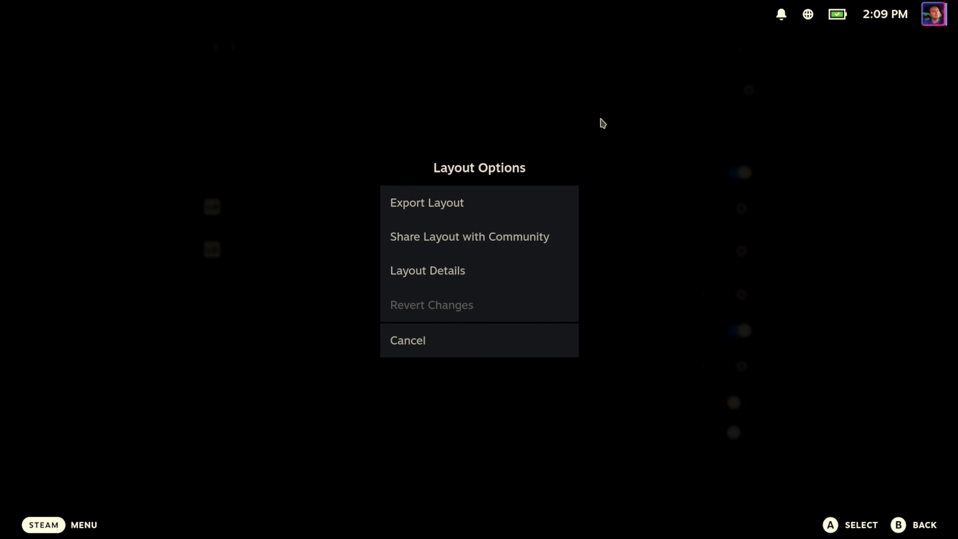
pyautogui.click(436, 282)
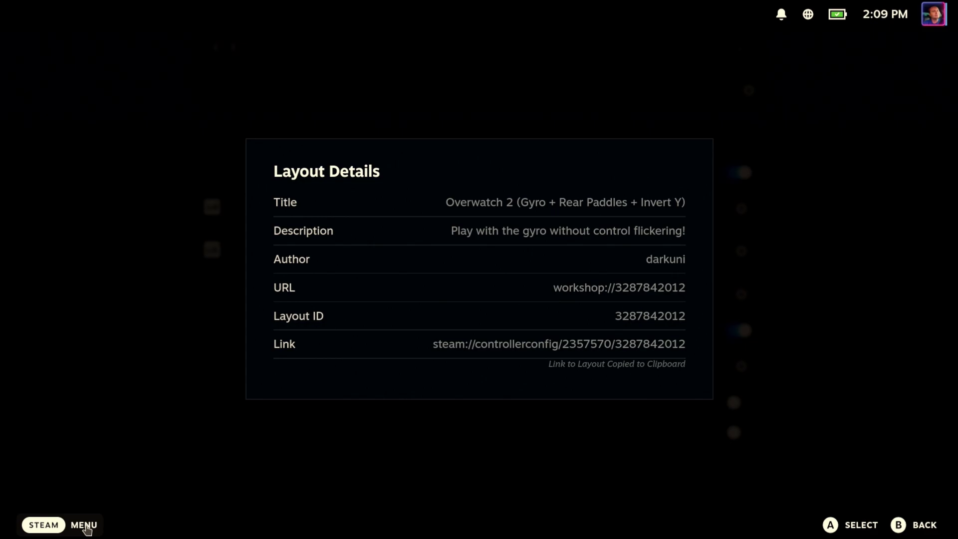
pyautogui.click(84, 525)
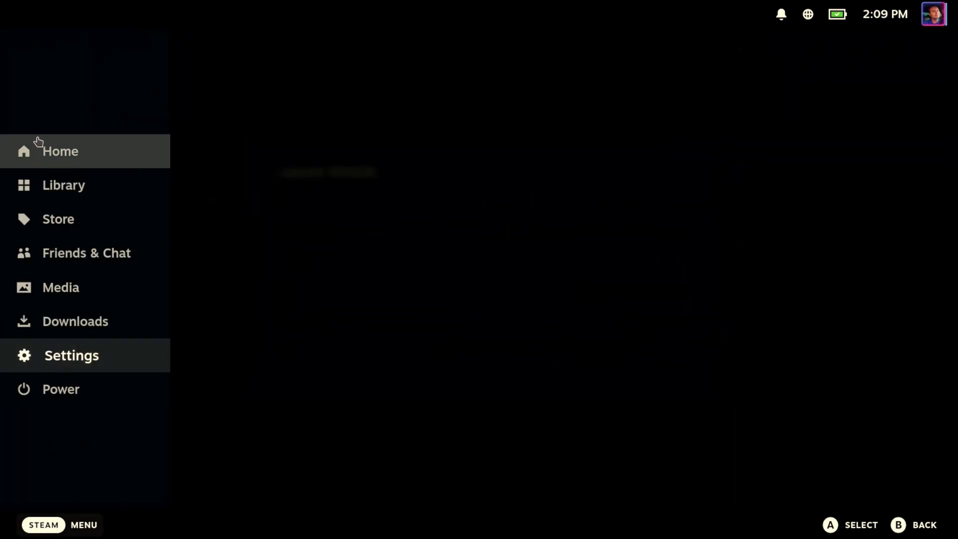
pyautogui.press('Escape')
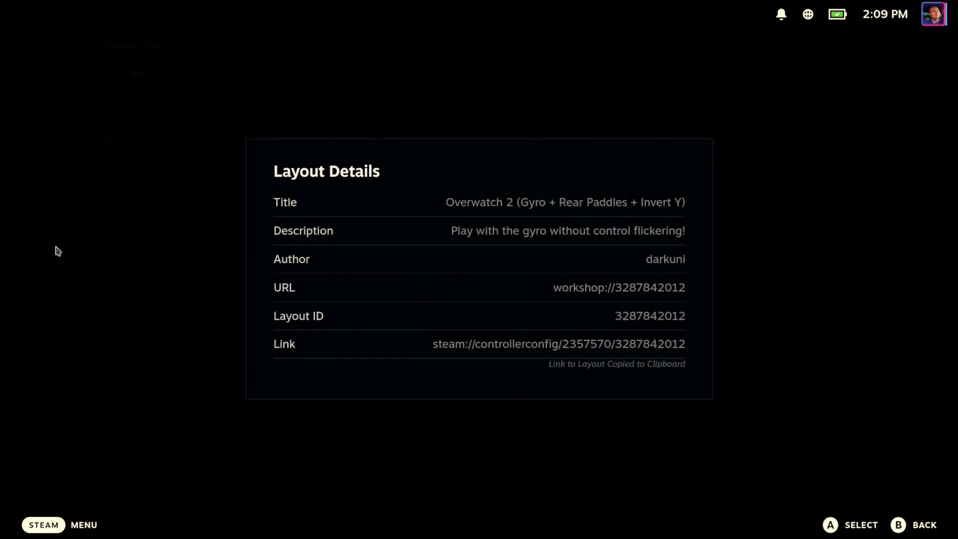
pyautogui.click(75, 525)
pyautogui.press('Escape')
pyautogui.click(921, 525)
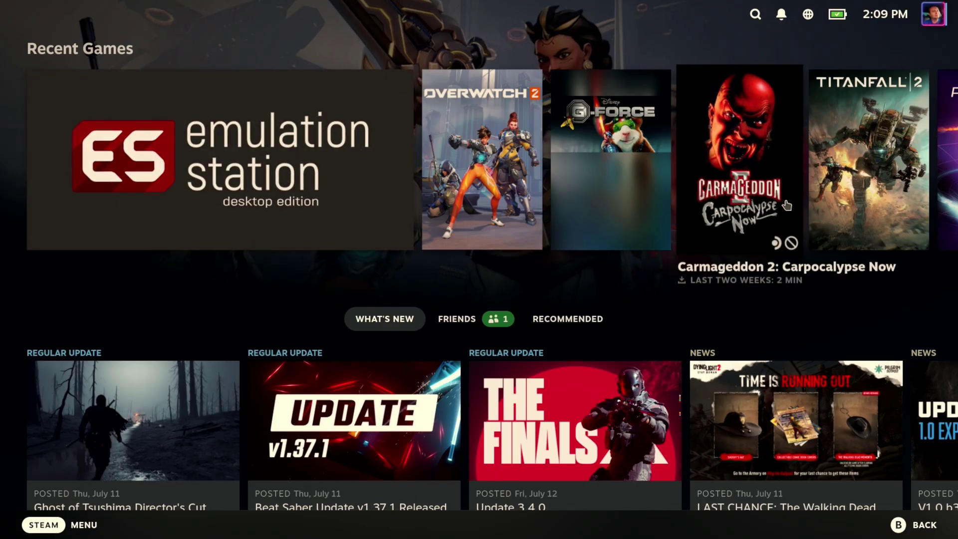
pyautogui.click(43, 525)
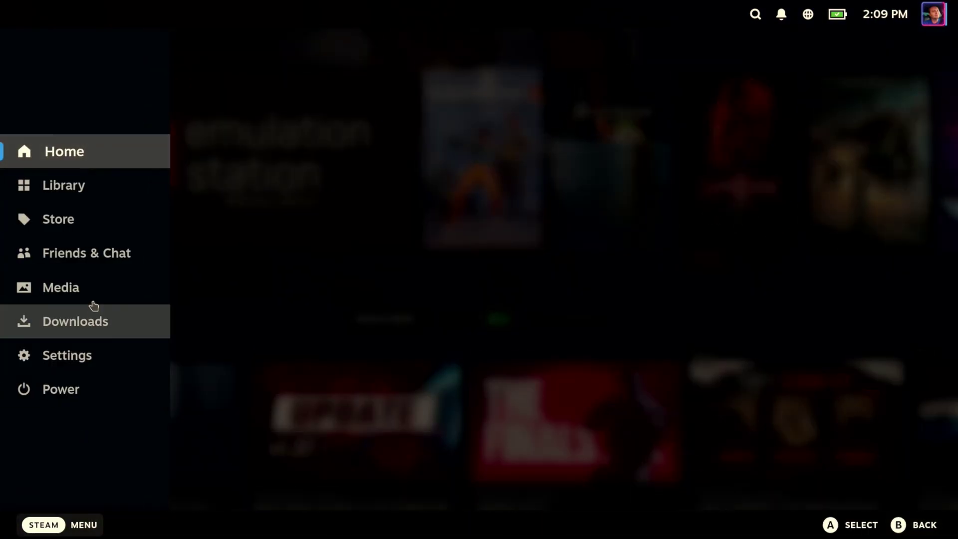
pyautogui.click(88, 252)
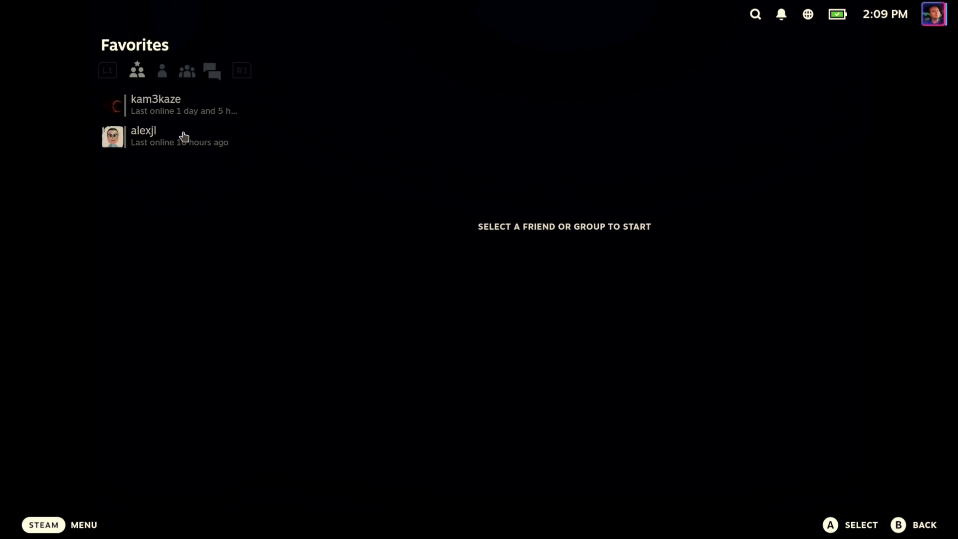
pyautogui.click(184, 136)
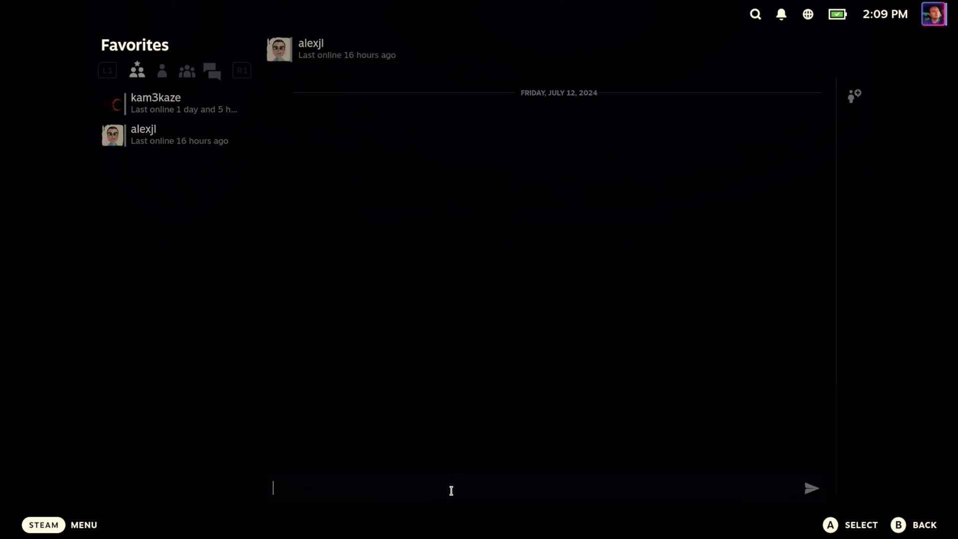
pyautogui.click(452, 491)
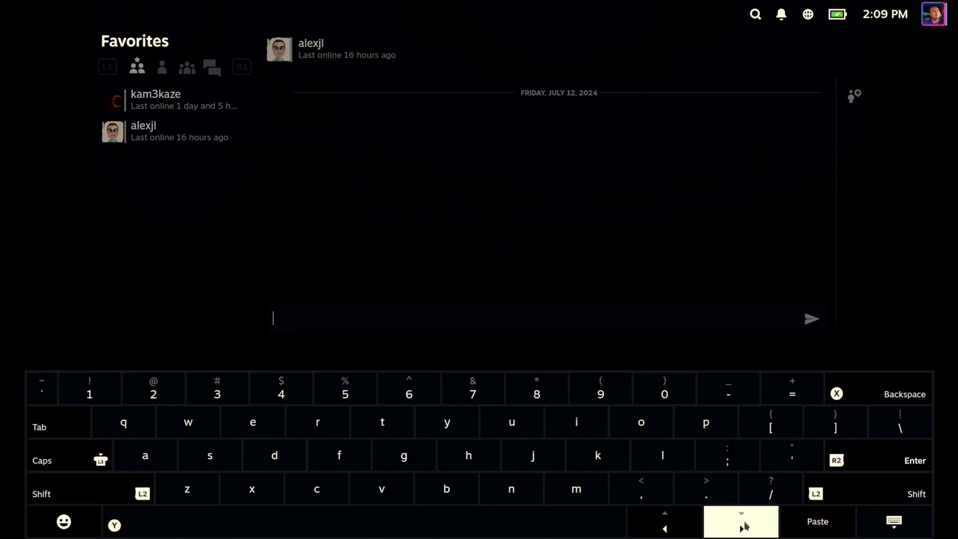
pyautogui.click(814, 525)
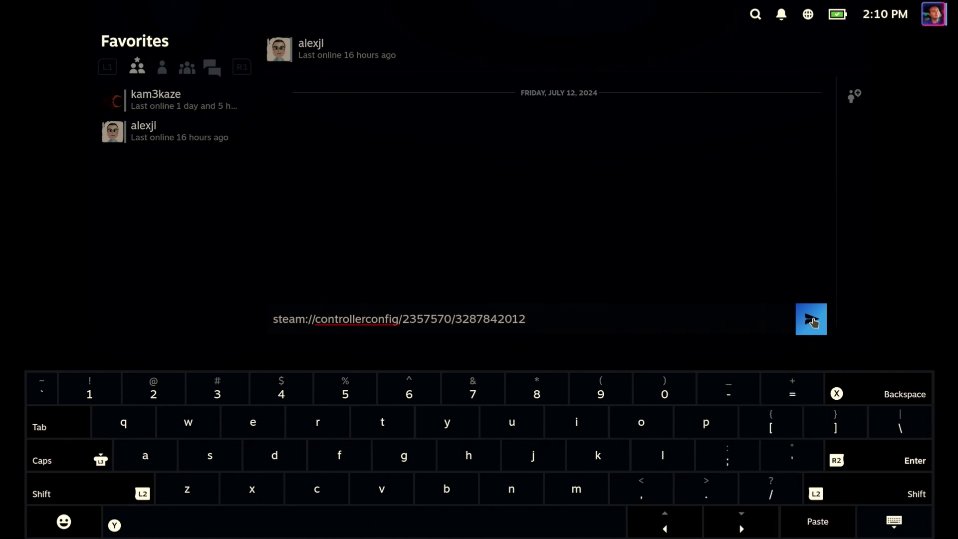
pyautogui.click(812, 320)
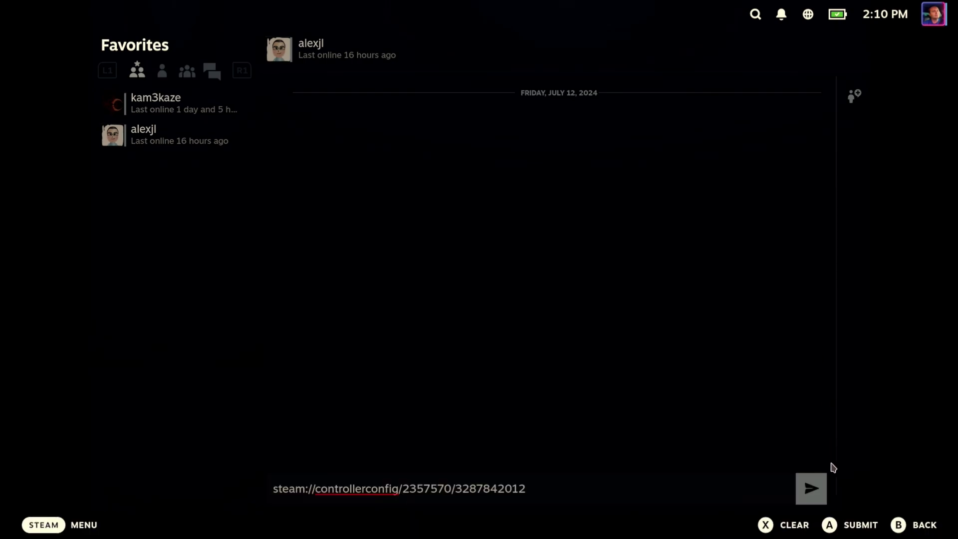
pyautogui.click(812, 488)
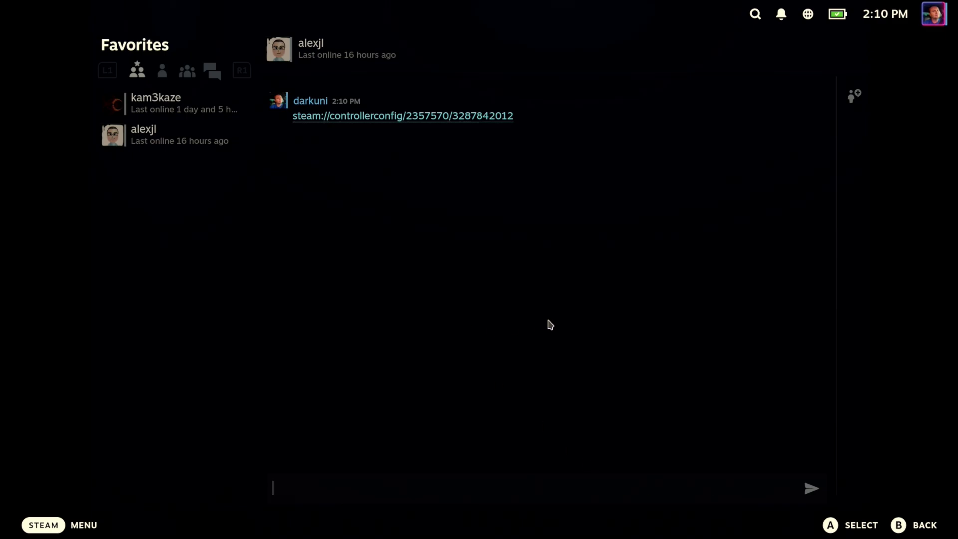
pyautogui.click(423, 117)
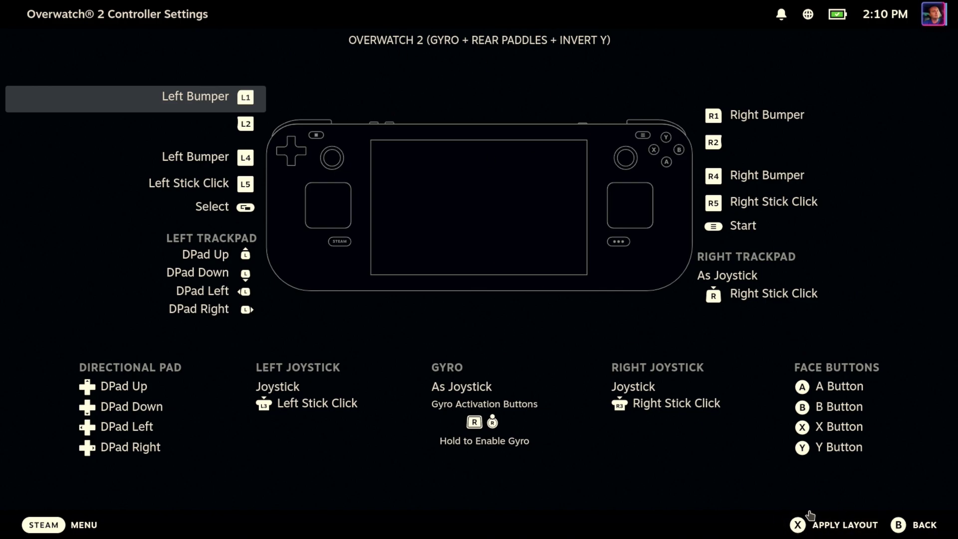
pyautogui.click(923, 527)
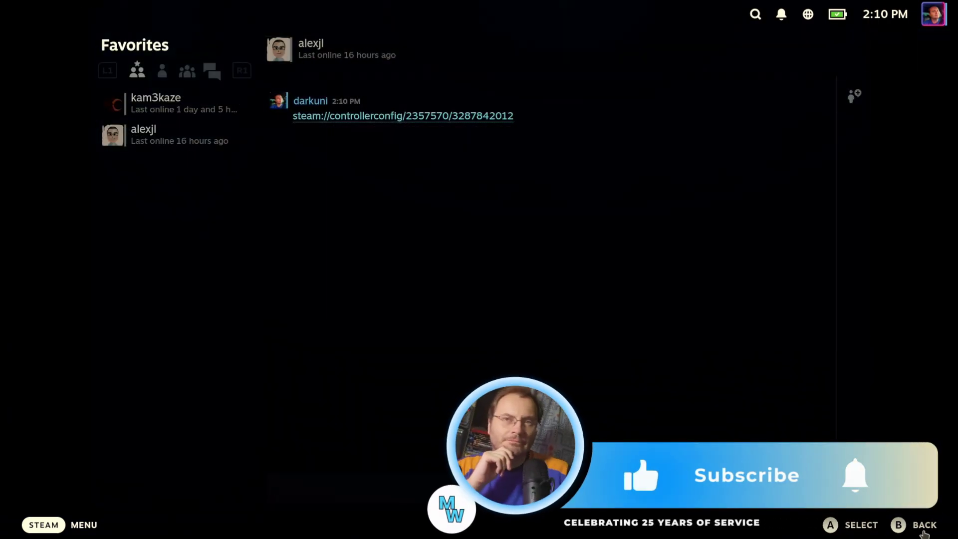
# - Close the alexjl chat, return to Home and move focus to the Emulation Station tile
pyautogui.click(925, 526)
pyautogui.press('Escape')
pyautogui.press('Escape')
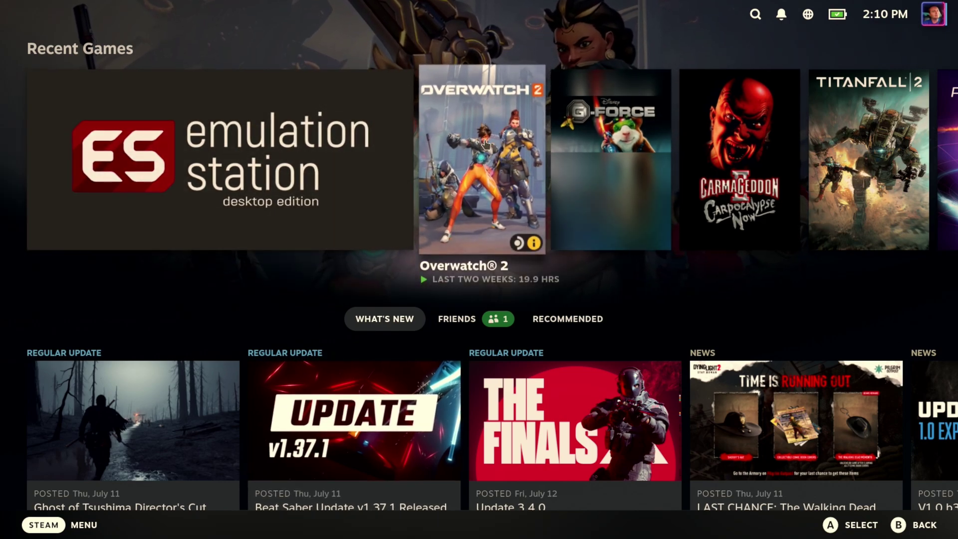
pyautogui.press('Left')
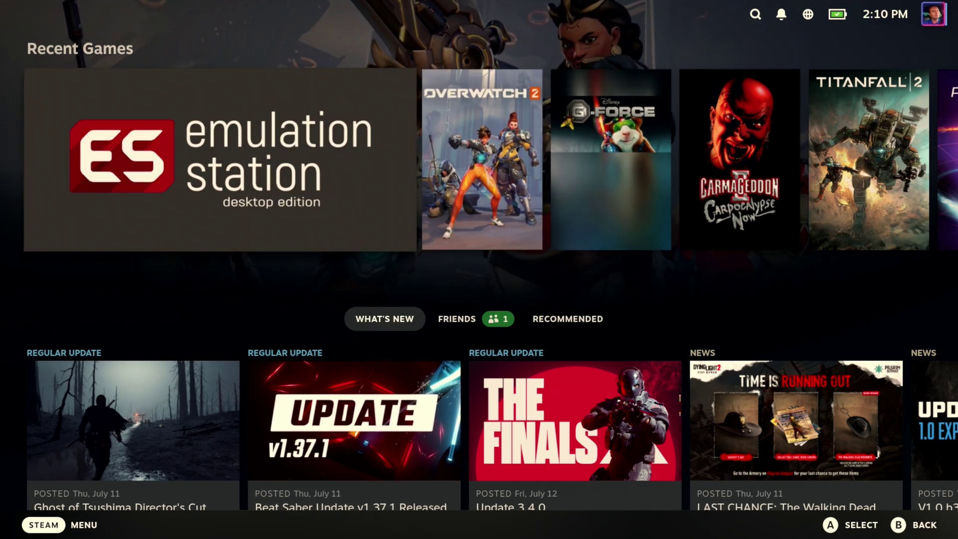